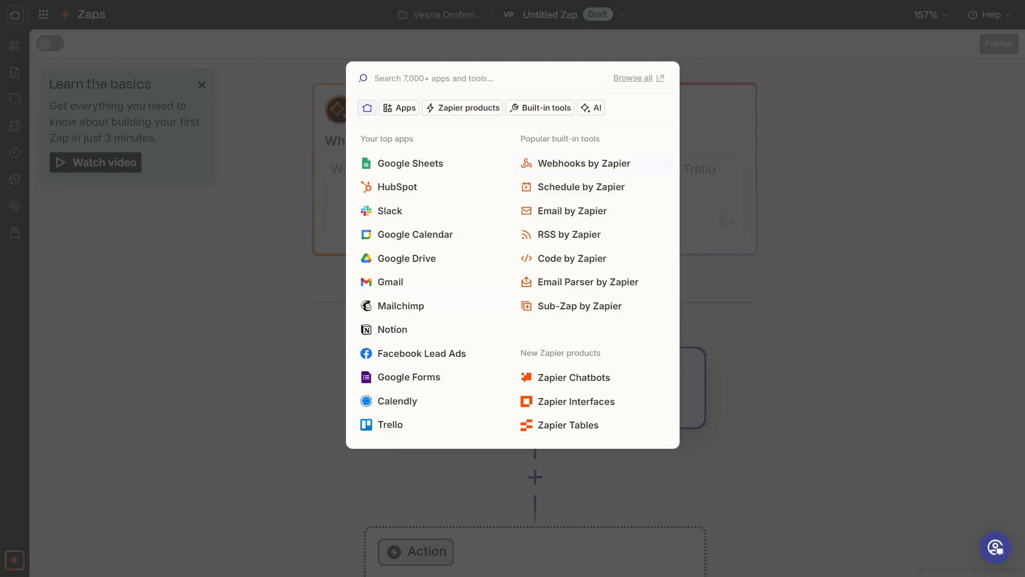
Step: Set the Zap's trigger to Webhooks by Zapier with the Catch Hook event and continue to its configuration
{"action": "left_click", "coordinate": [582, 163]}
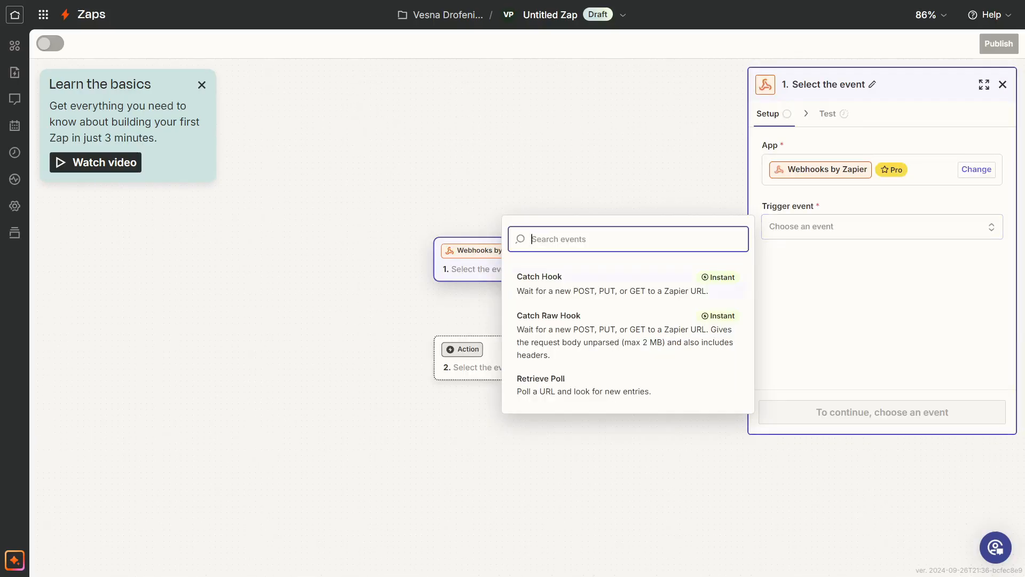
{"action": "left_click", "coordinate": [627, 284]}
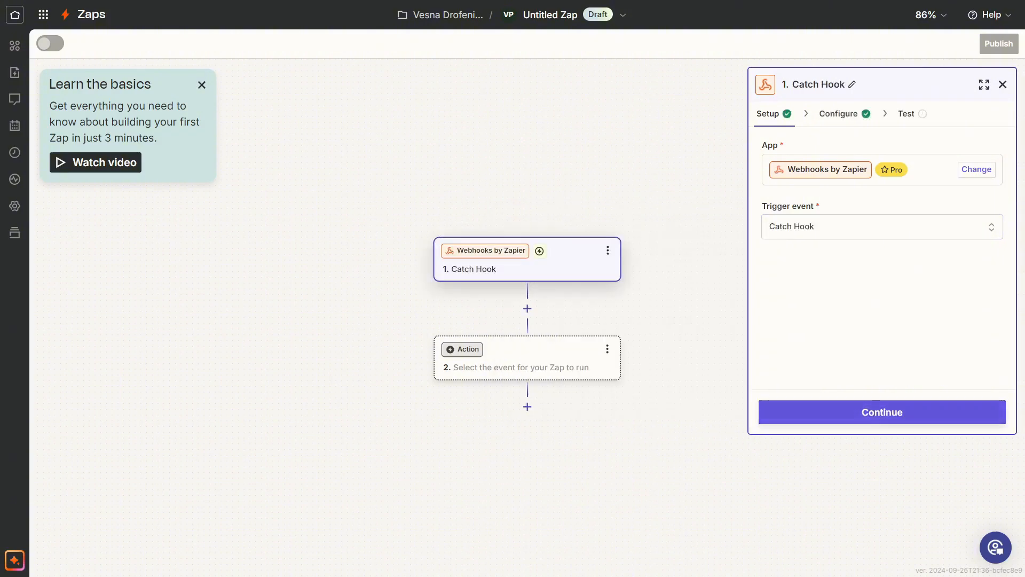
{"action": "left_click", "coordinate": [881, 412]}
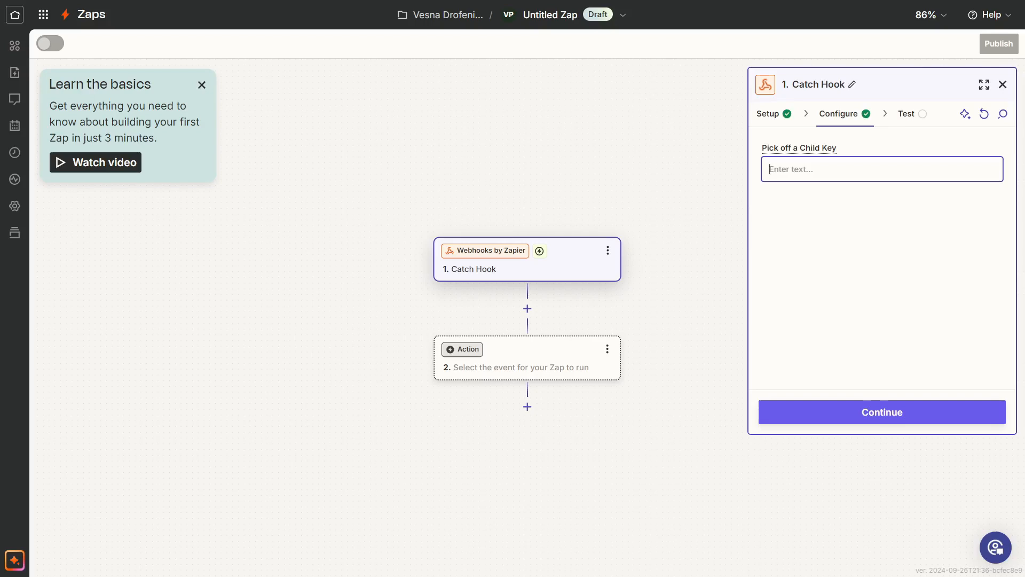
Step: Set the Catch Hook's child key to document.cpq.contact and copy the generated webhook URL
{"action": "type", "text": "document.cpq.conte"}
{"action": "type", "text": "ct"}
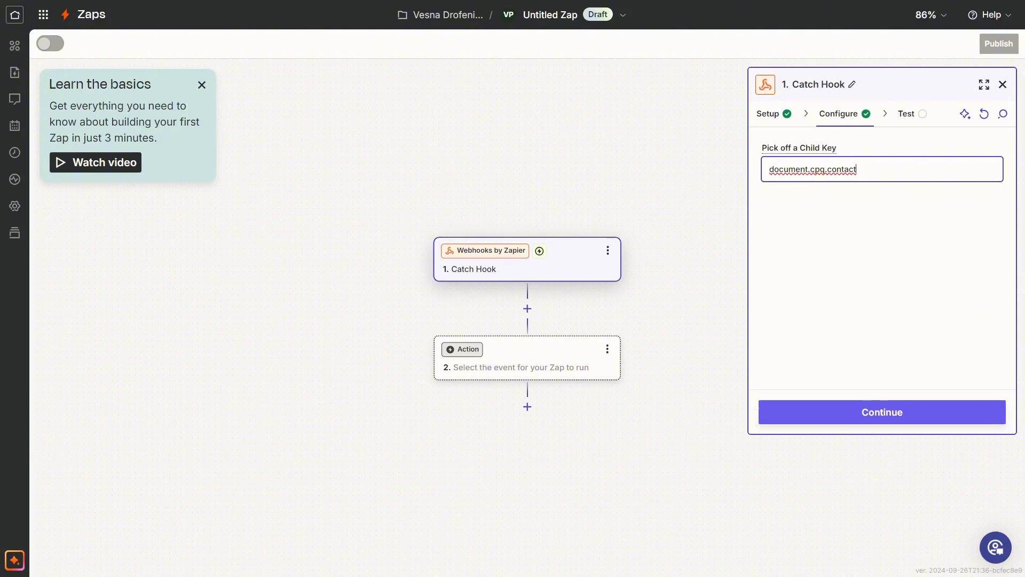
{"action": "left_click", "coordinate": [881, 412]}
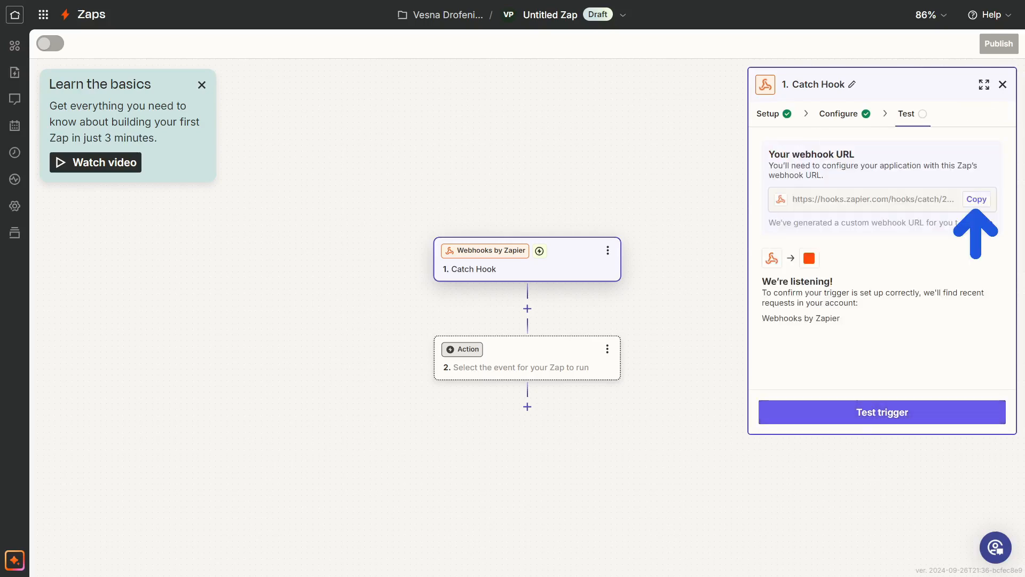
{"action": "left_click", "coordinate": [976, 198]}
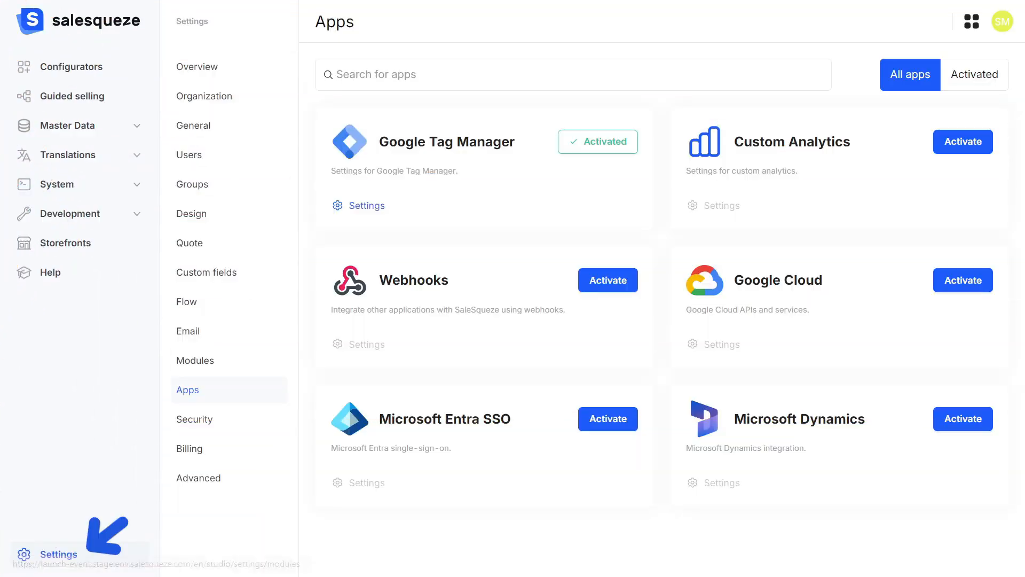
Step: Switch to SaleSqueze's app settings, activate the Webhooks app and start a new webhook entry in its settings
{"action": "left_click", "coordinate": [607, 281]}
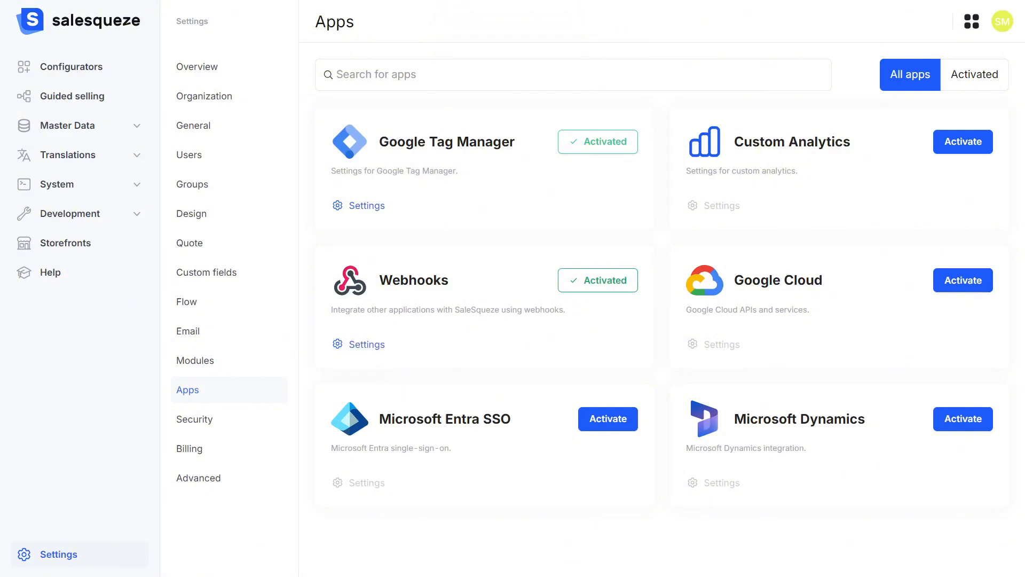
{"action": "left_click", "coordinate": [366, 344]}
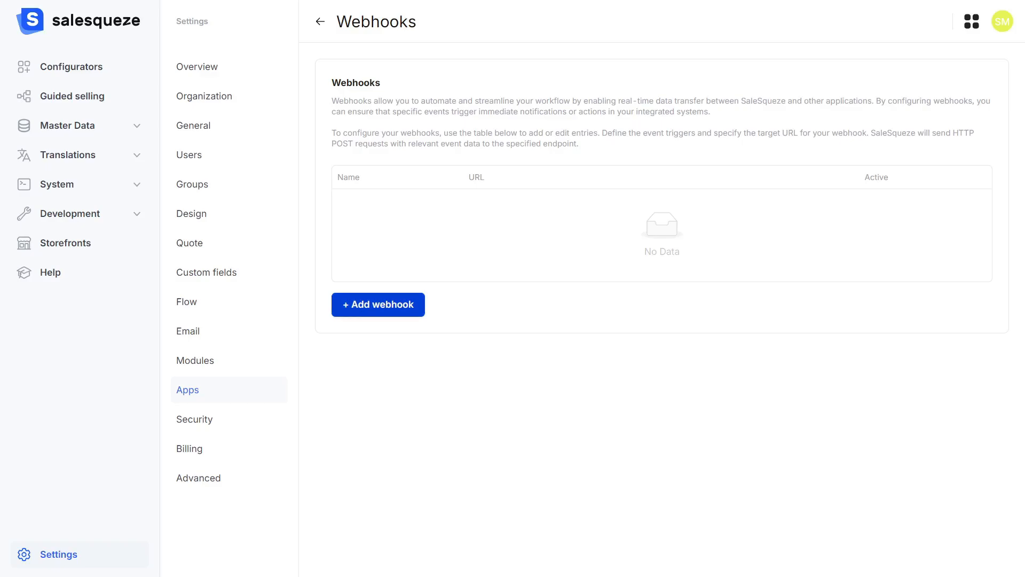
{"action": "left_click", "coordinate": [378, 304]}
Step: Save the webhook as "Quote - Zapier - Google Sheet" with the copied Zapier webhook URL and the Create Quote trigger
{"action": "left_click", "coordinate": [242, 113]}
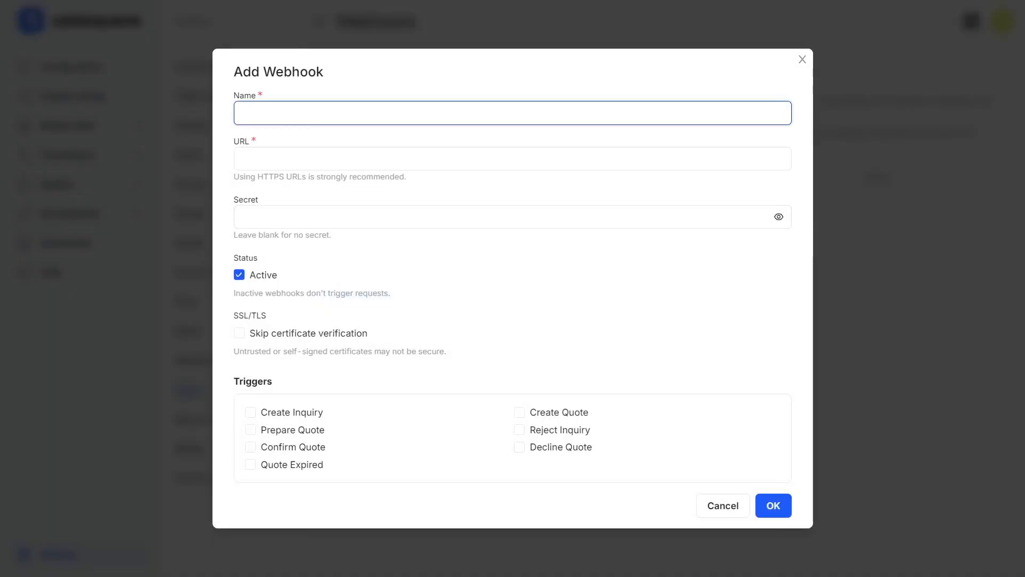
{"action": "type", "text": "Quote"}
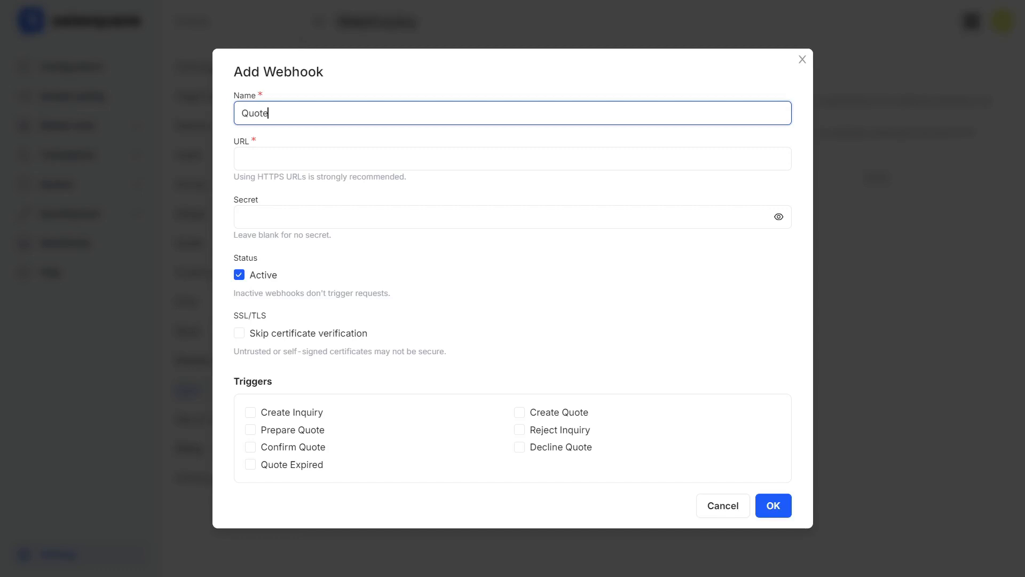
{"action": "type", "text": "- Zapier - Google Sheet"}
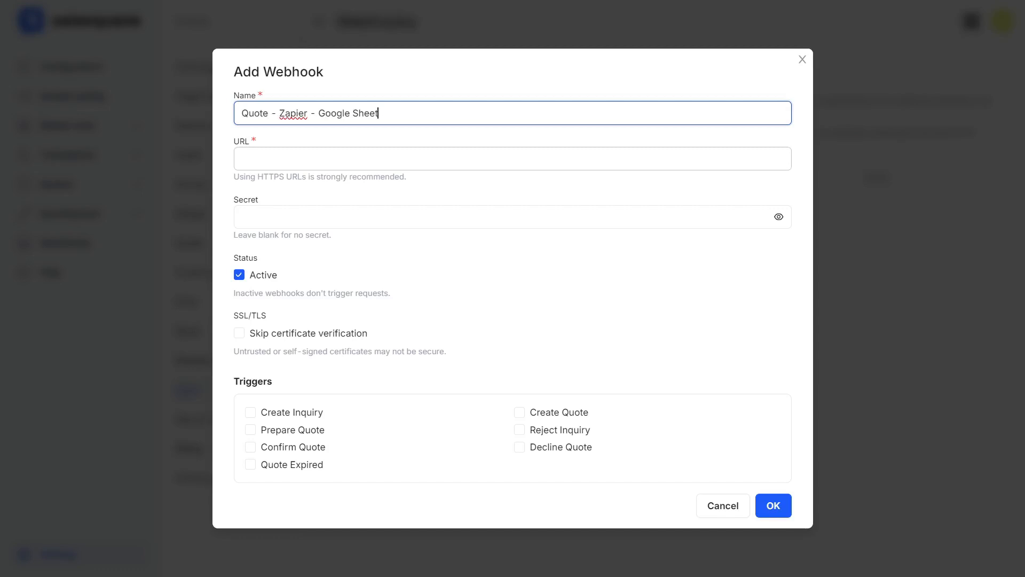
{"action": "left_click", "coordinate": [242, 158]}
{"action": "key", "text": "ctrl+v"}
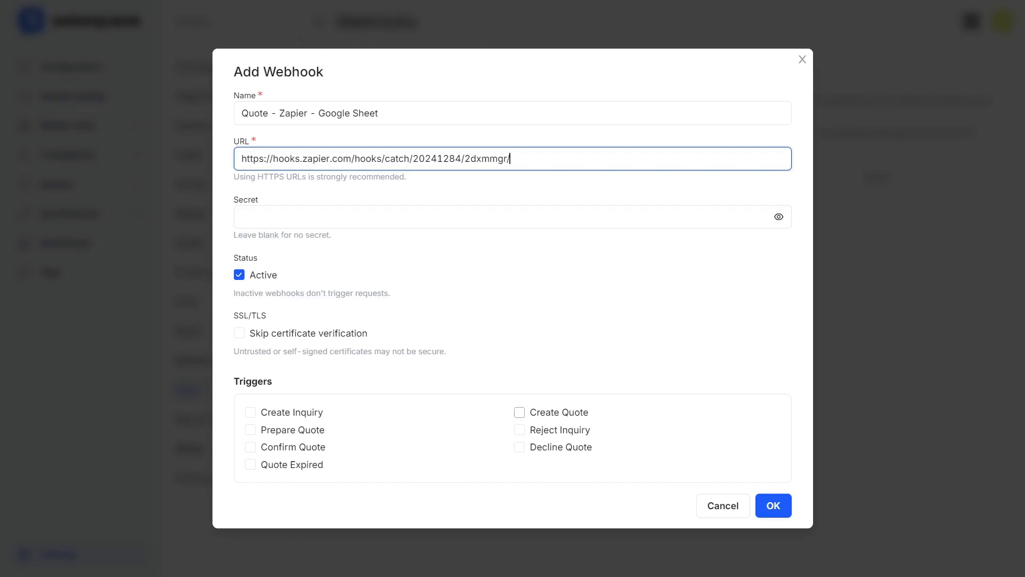
{"action": "left_click", "coordinate": [519, 412]}
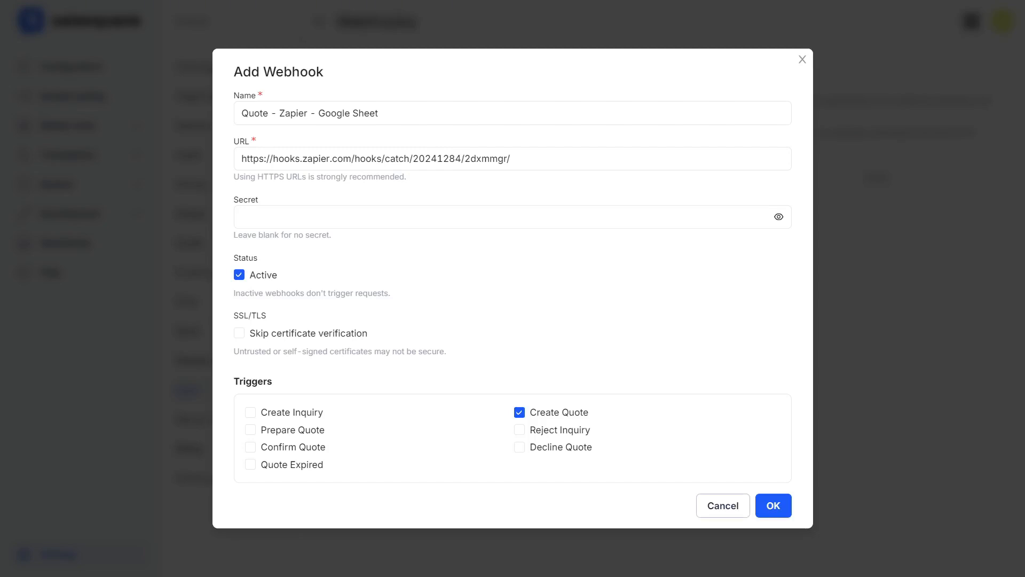
{"action": "left_click", "coordinate": [773, 505]}
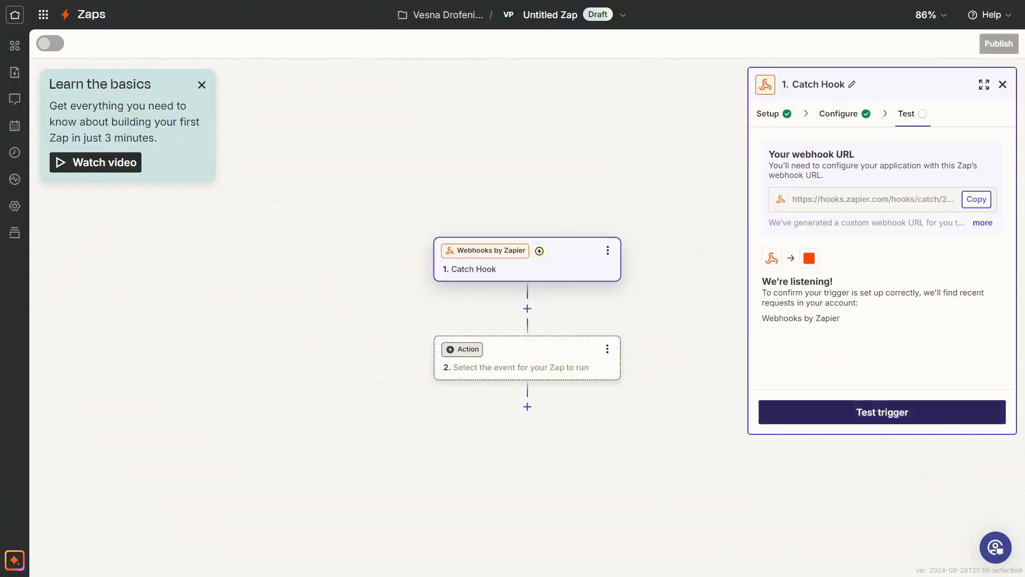
Step: Switch back to Zapier, test the Catch Hook trigger and continue with the request A record
{"action": "left_click", "coordinate": [881, 411]}
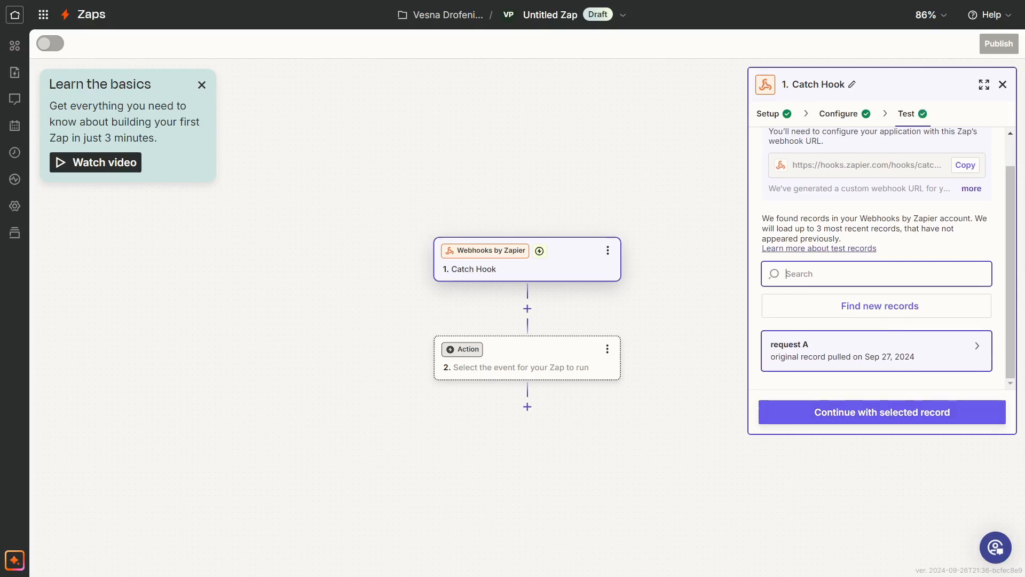
{"action": "left_click", "coordinate": [876, 351]}
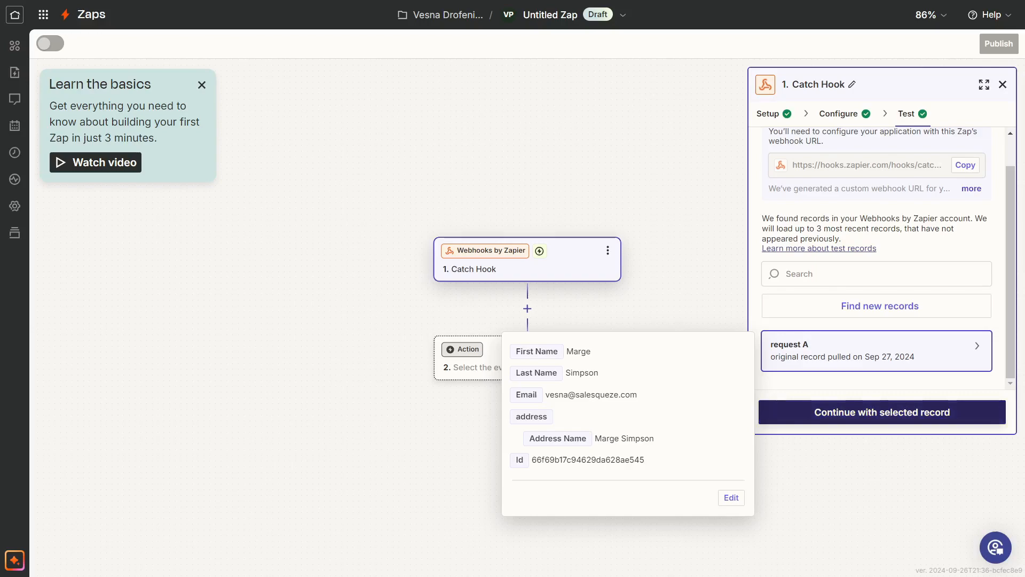
{"action": "left_click", "coordinate": [882, 411]}
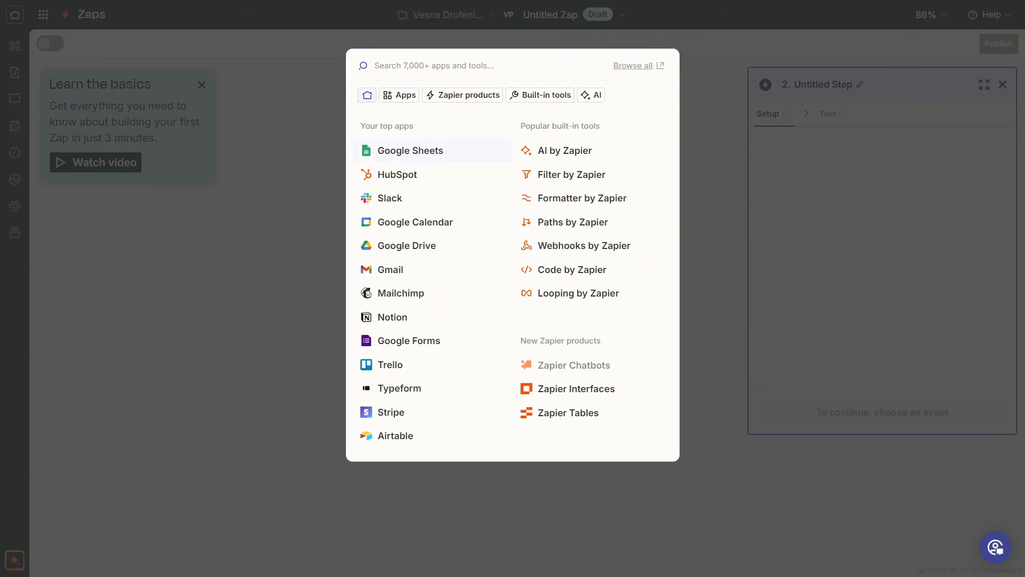
Step: Set the Zap's action to Google Sheets with the Create Spreadsheet Row event and continue to its configuration
{"action": "key", "text": "Return"}
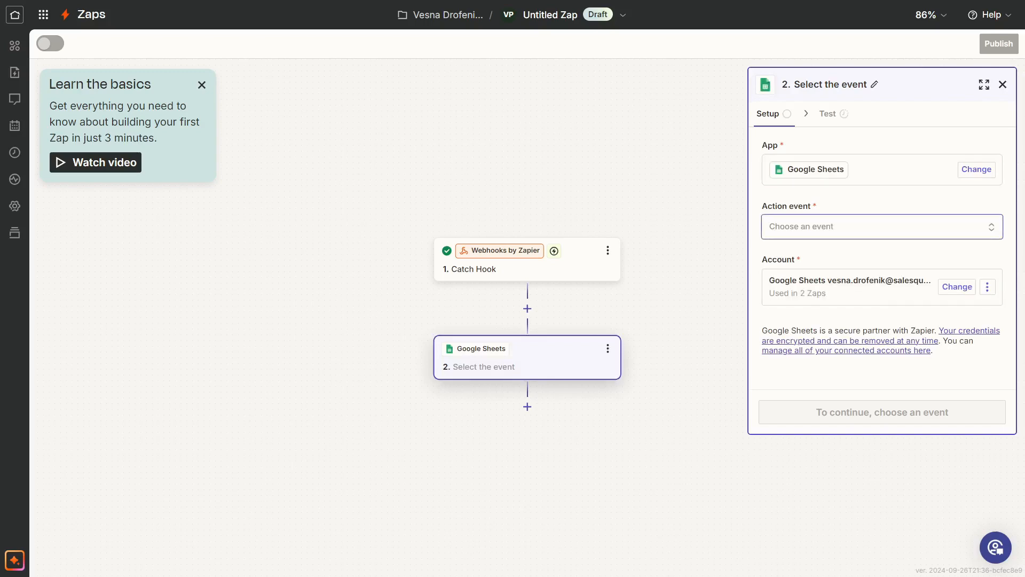
{"action": "left_click", "coordinate": [882, 227]}
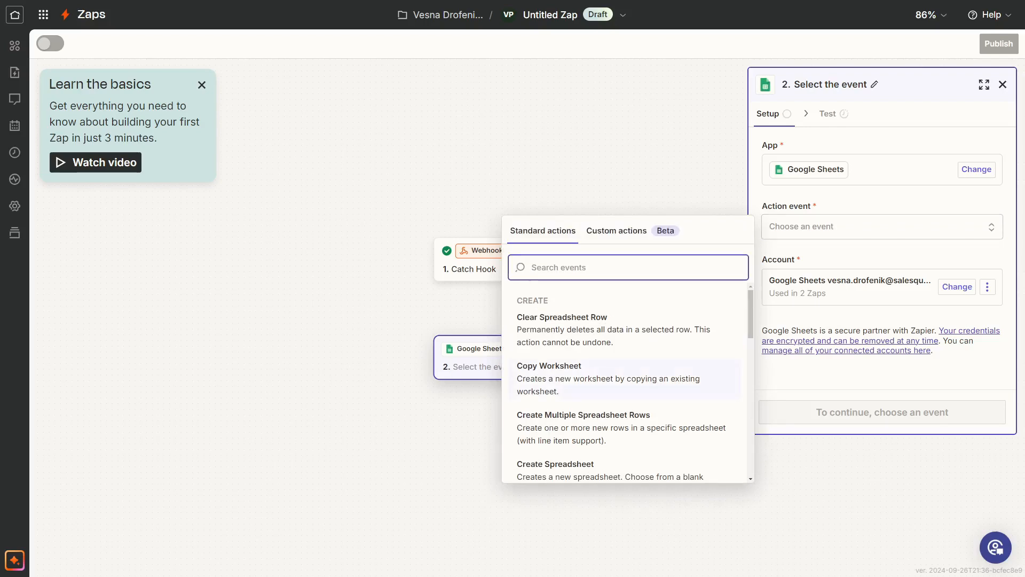
{"action": "scroll", "coordinate": [625, 379], "scroll_direction": "down", "scroll_amount": 3}
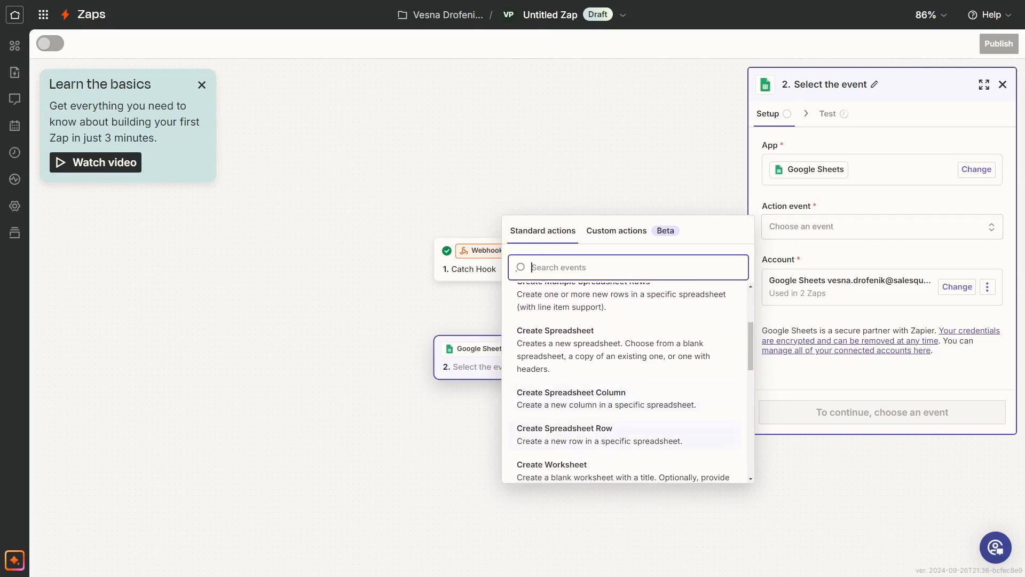
{"action": "left_click", "coordinate": [587, 434]}
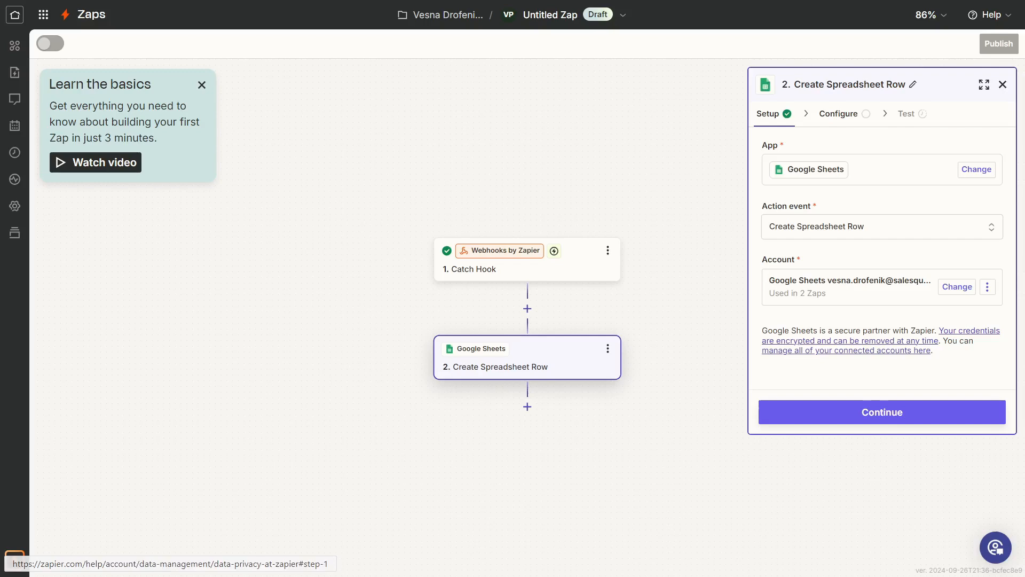
{"action": "left_click", "coordinate": [882, 411]}
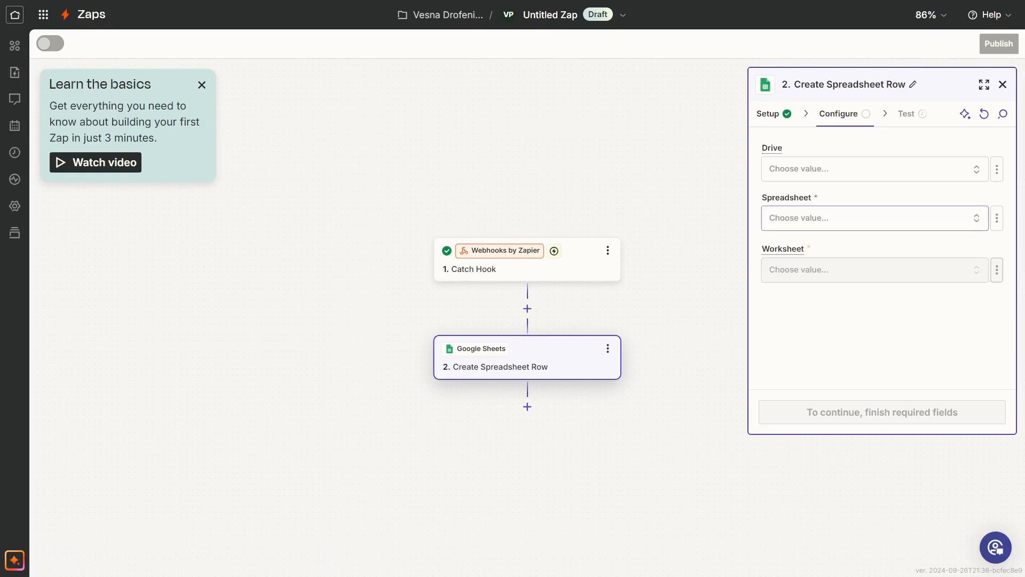
Step: Target Sheet1 of the Example mailing list spreadsheet in My Google Drive for the new rows
{"action": "left_click", "coordinate": [874, 168]}
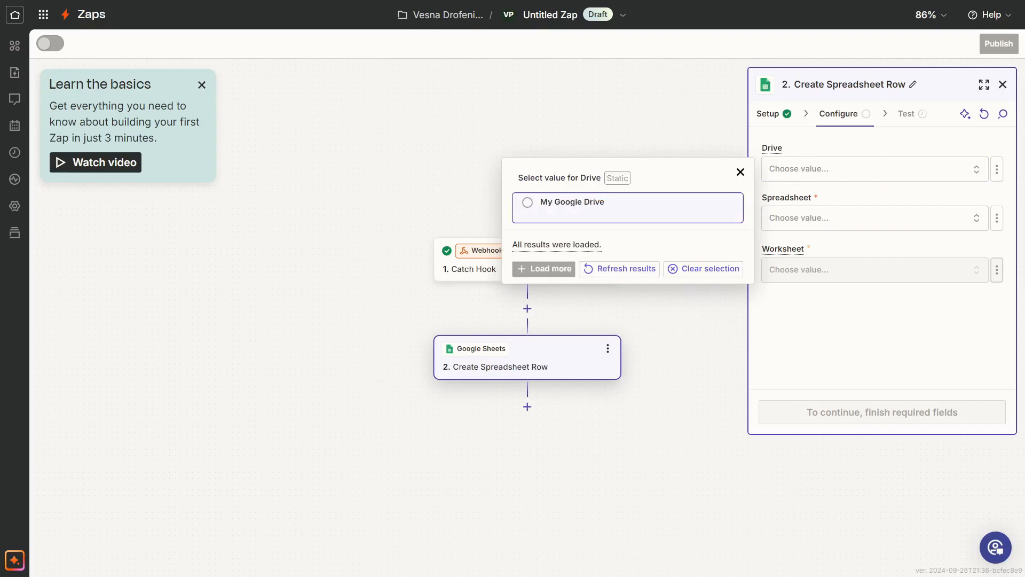
{"action": "left_click", "coordinate": [572, 203]}
{"action": "left_click", "coordinate": [875, 218]}
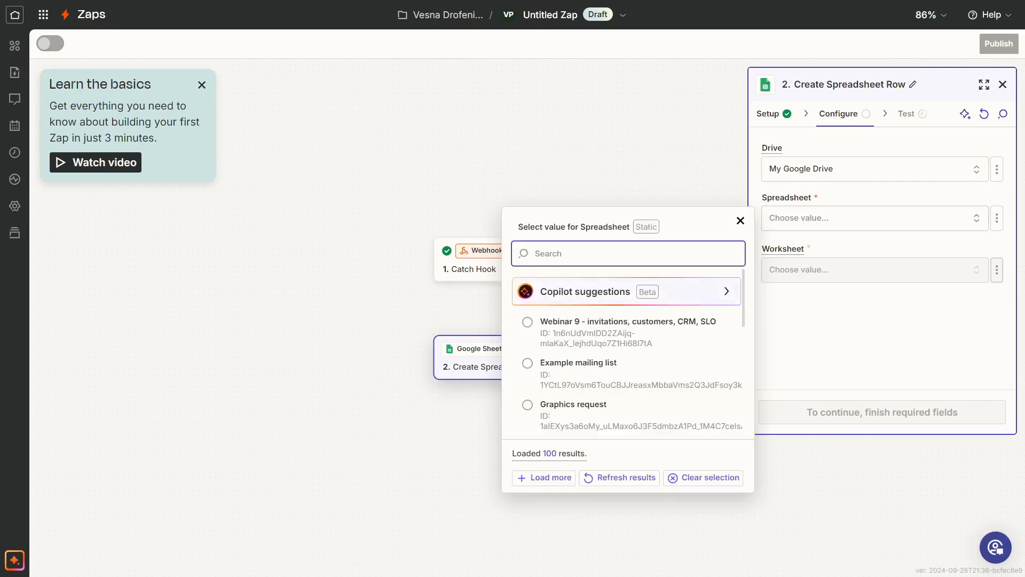
{"action": "left_click", "coordinate": [576, 363]}
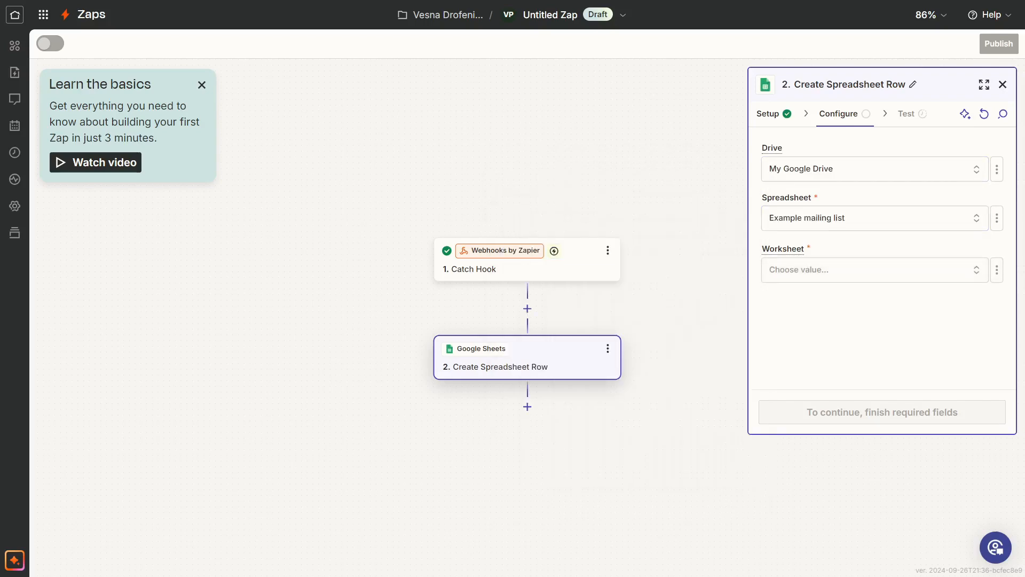
{"action": "left_click", "coordinate": [874, 270]}
{"action": "left_click", "coordinate": [576, 302]}
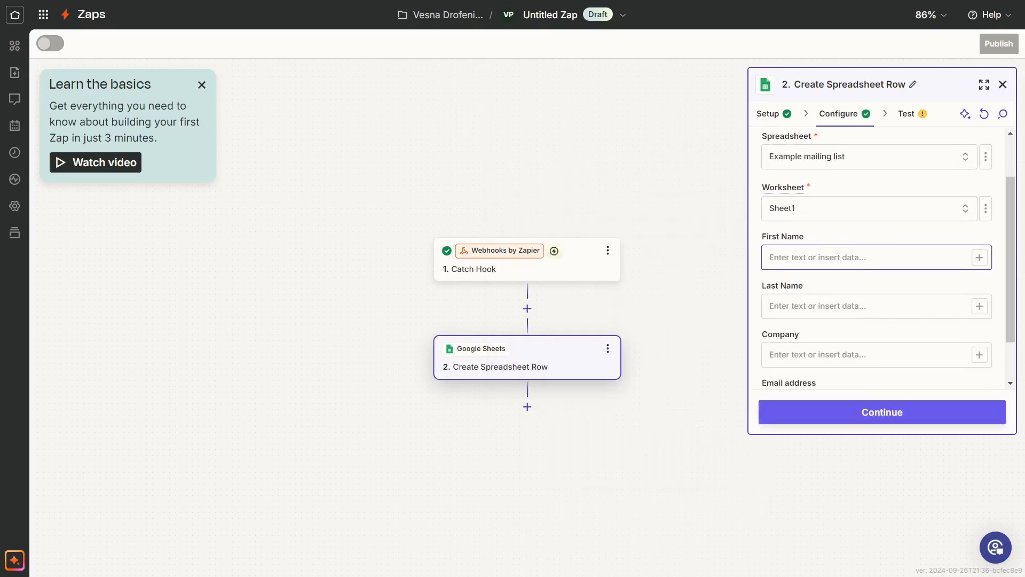
Step: Map the Catch Hook's First Name, Last Name and Email data to the matching sheet columns, leaving Company empty
{"action": "scroll", "coordinate": [876, 251], "scroll_direction": "down", "scroll_amount": 2}
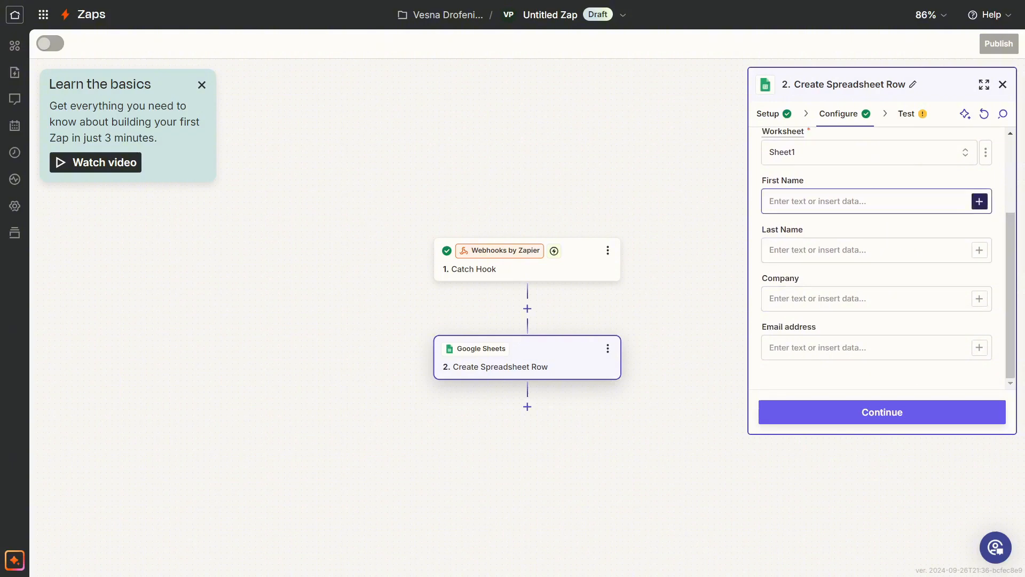
{"action": "left_click", "coordinate": [979, 201]}
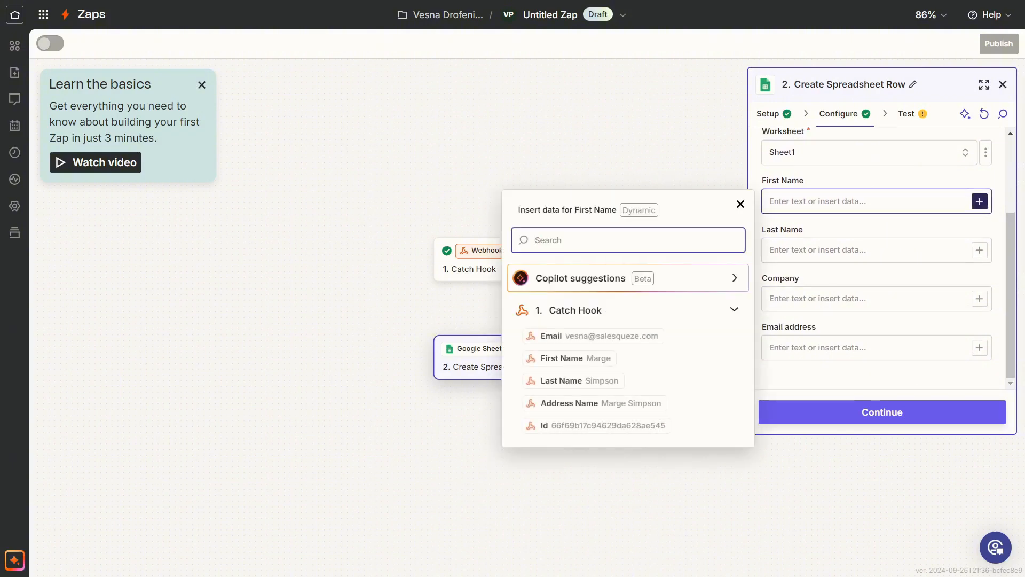
{"action": "left_click", "coordinate": [730, 357]}
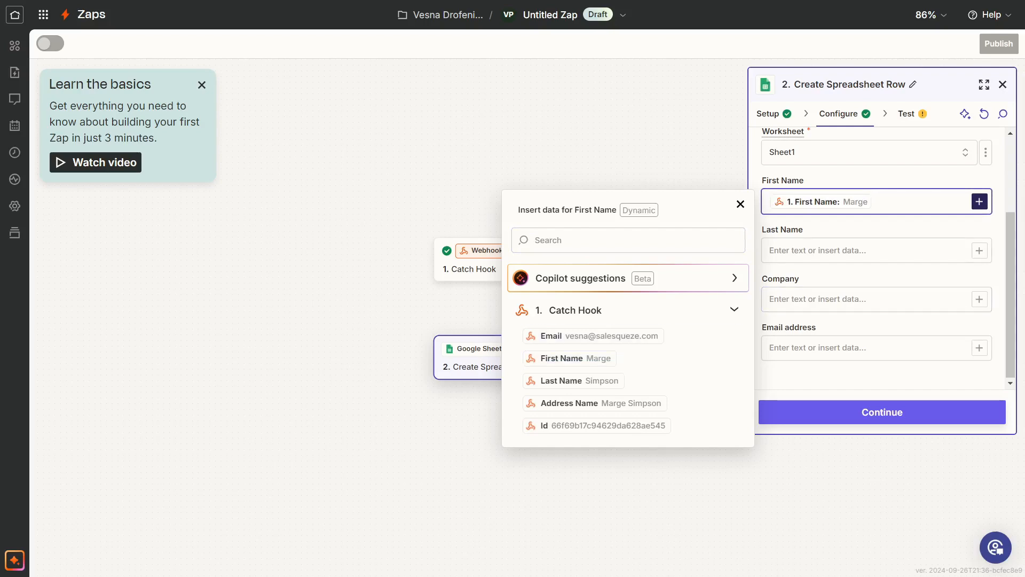
{"action": "left_click", "coordinate": [979, 250]}
{"action": "left_click", "coordinate": [727, 430]}
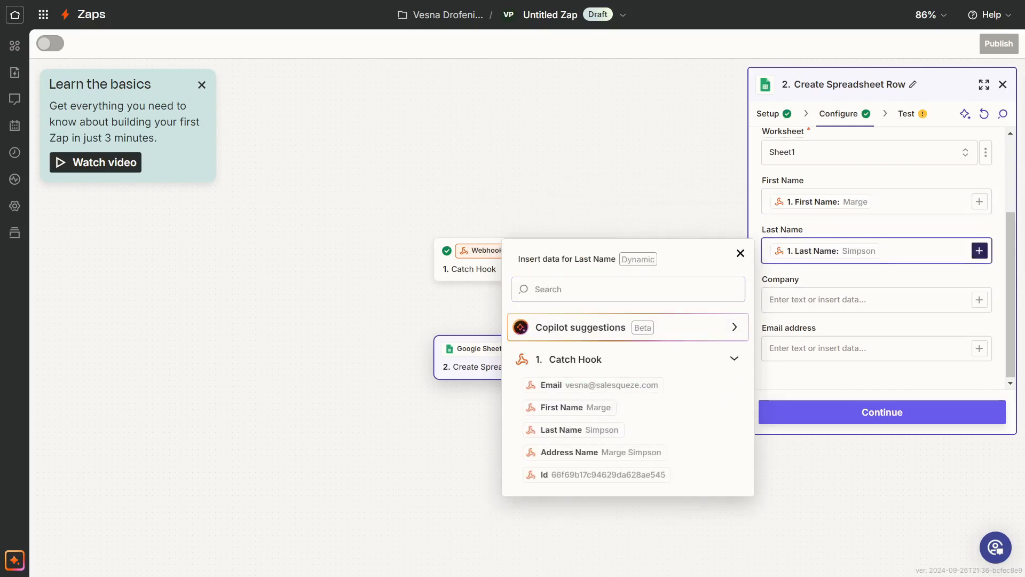
{"action": "left_click", "coordinate": [979, 299]}
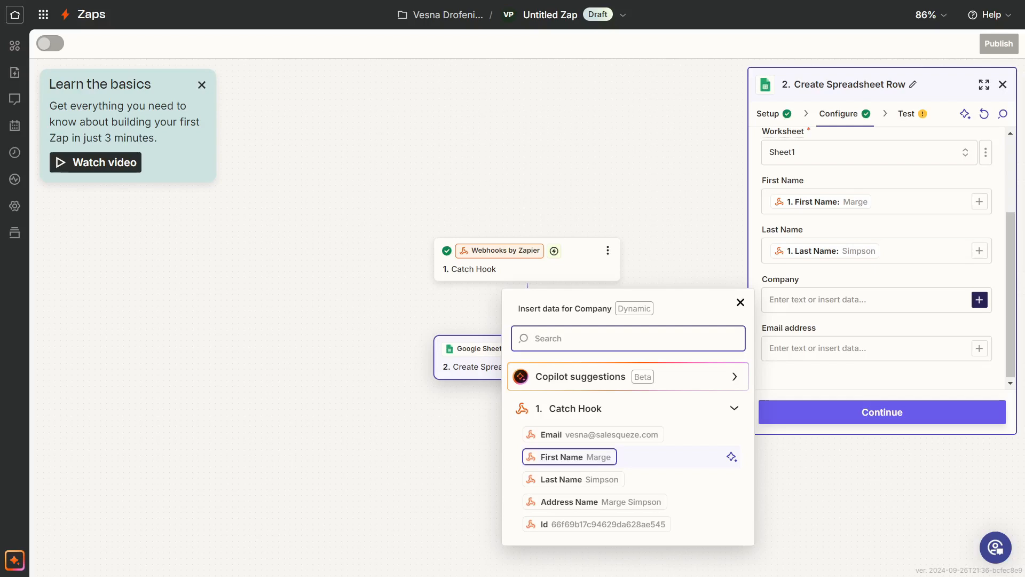
{"action": "left_click", "coordinate": [979, 300]}
{"action": "left_click", "coordinate": [979, 348]}
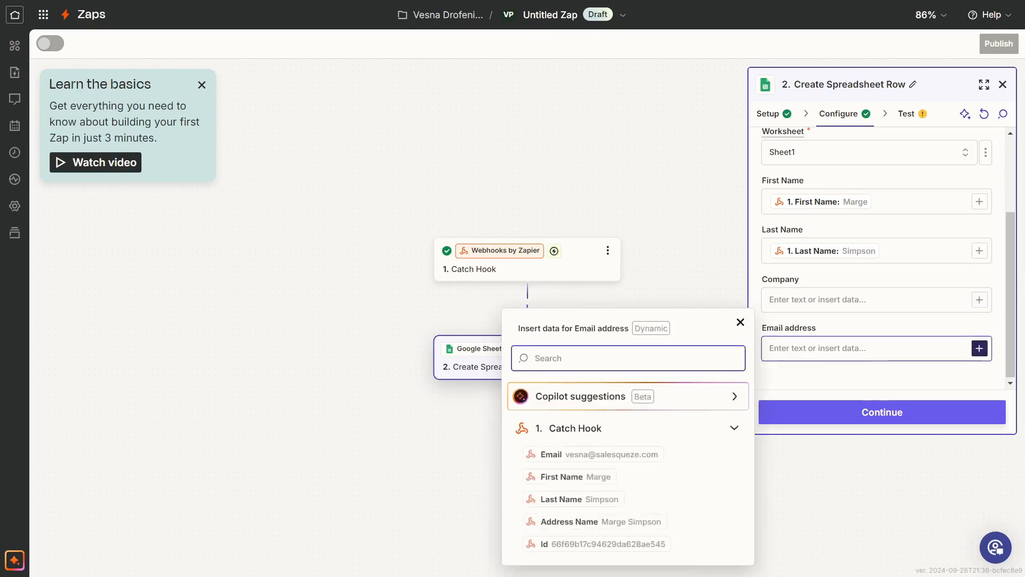
{"action": "left_click", "coordinate": [598, 454]}
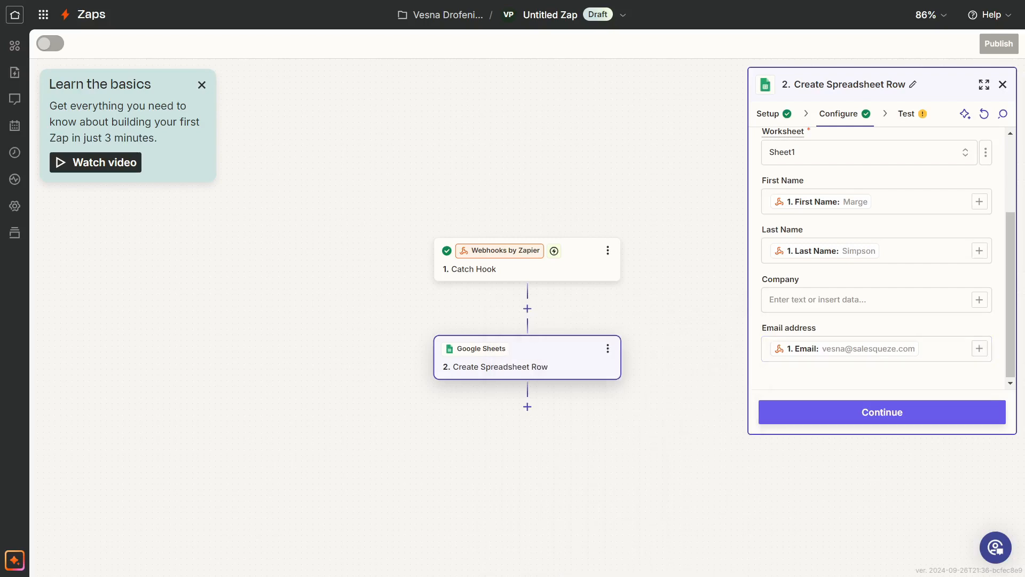
Step: Continue to the test of the Create Spreadsheet Row step and run it with the mapped contact data
{"action": "left_click", "coordinate": [882, 411]}
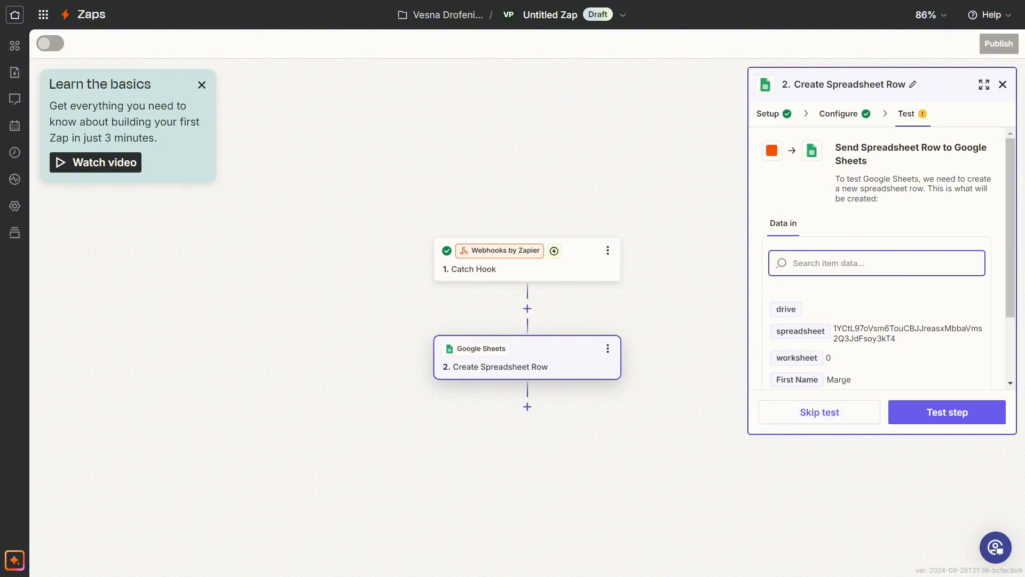
{"action": "scroll", "coordinate": [882, 267], "scroll_direction": "down", "scroll_amount": 2}
{"action": "left_click", "coordinate": [947, 411]}
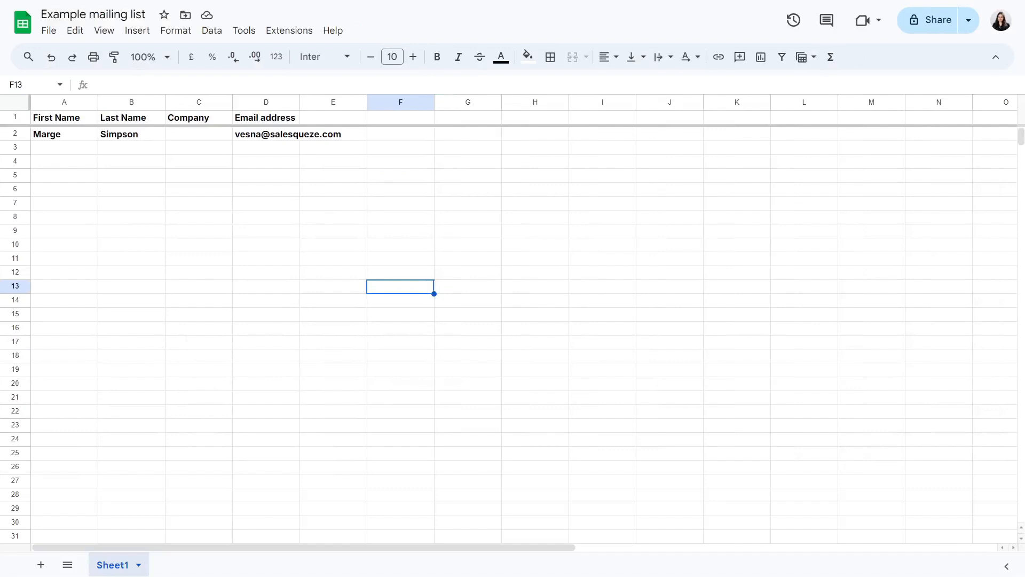
Step: Switch to the Example mailing list in Google Sheets and check the test contact's data in cells A2:D2
{"action": "left_click", "coordinate": [64, 134]}
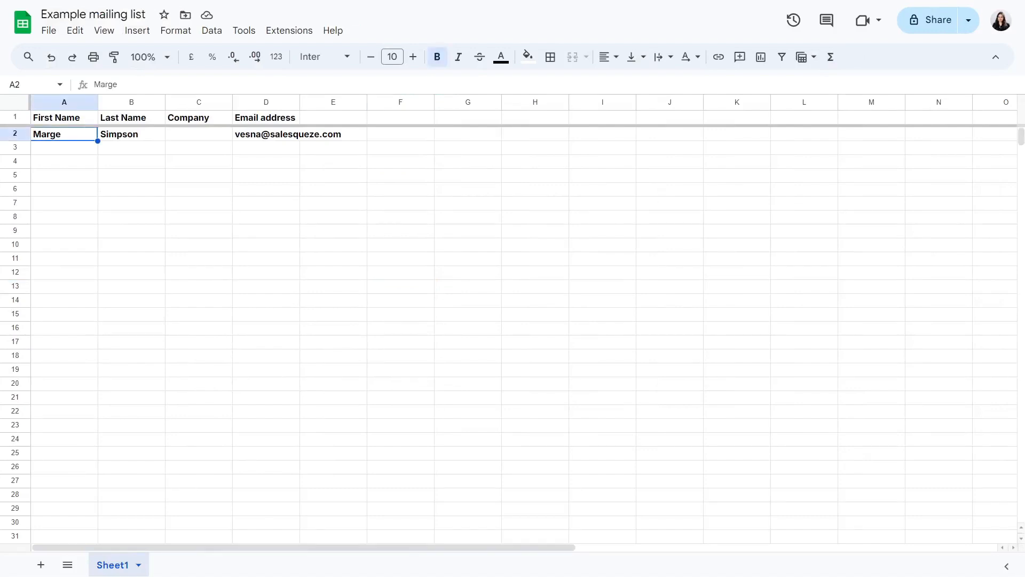
{"action": "left_click_drag", "start_coordinate": [266, 134], "coordinate": [64, 147]}
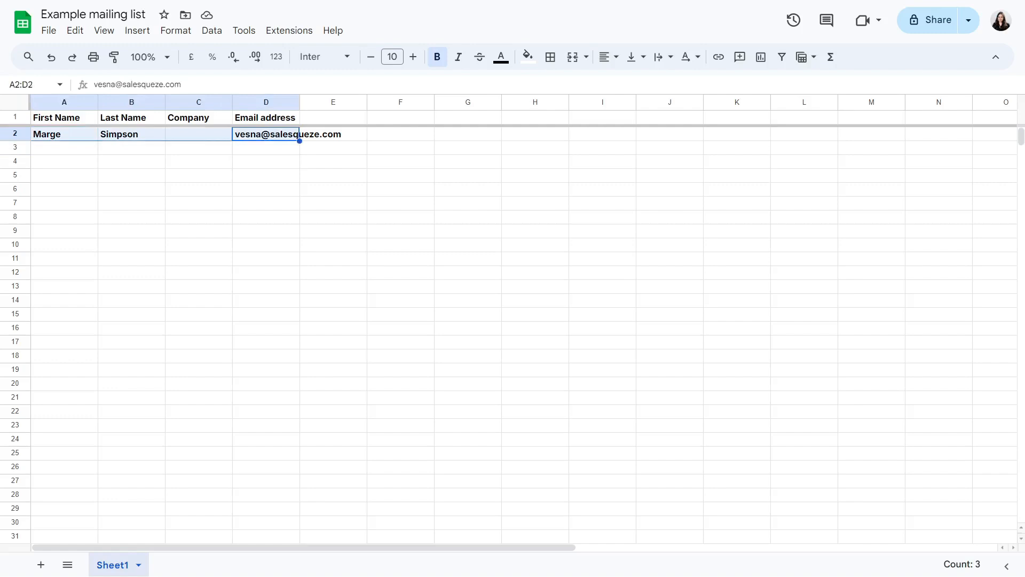
{"action": "left_click", "coordinate": [131, 329]}
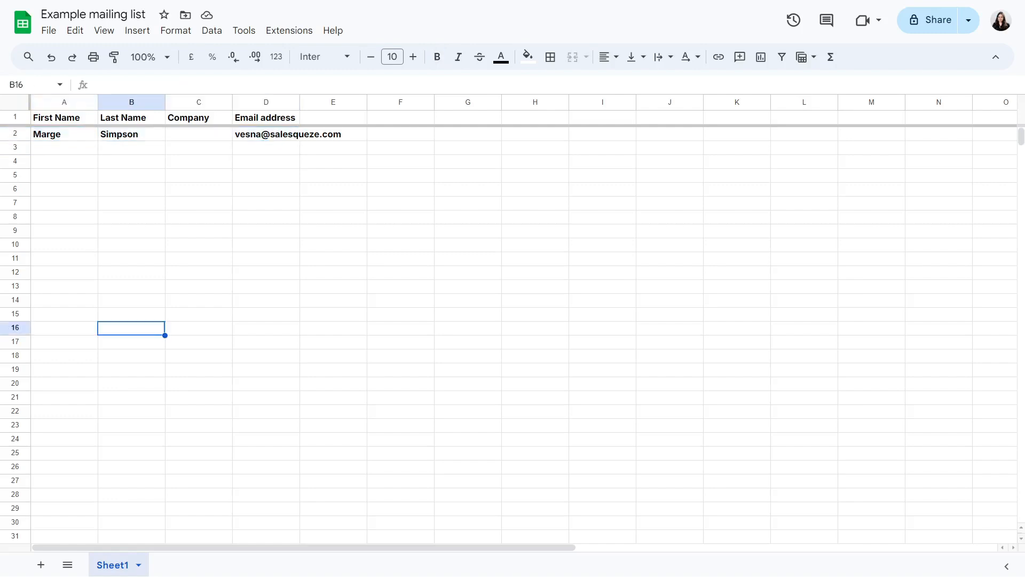
{"action": "left_click_drag", "start_coordinate": [64, 134], "coordinate": [266, 134]}
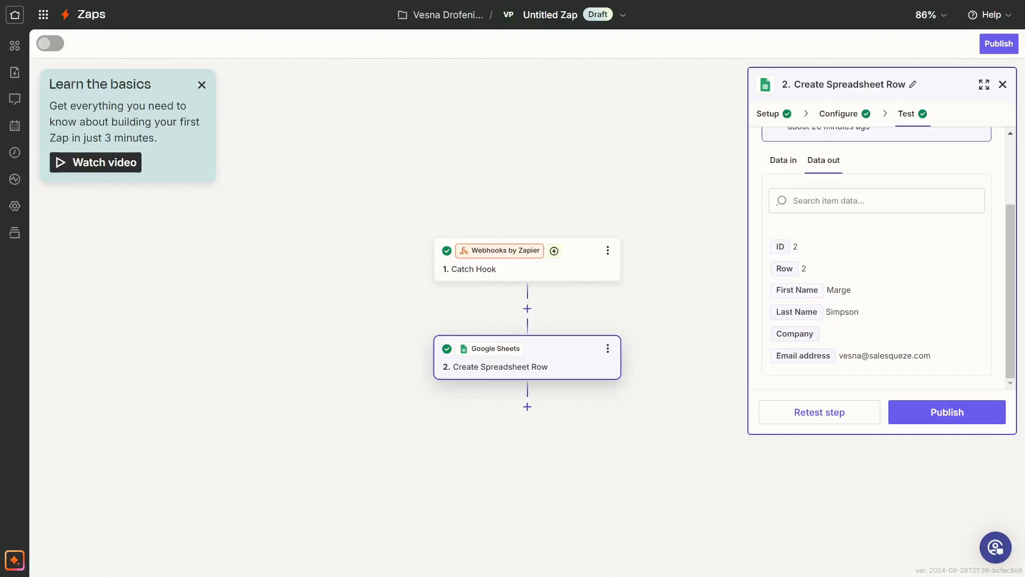
Step: Switch back to Zapier and publish the Zap
{"action": "left_click", "coordinate": [946, 412]}
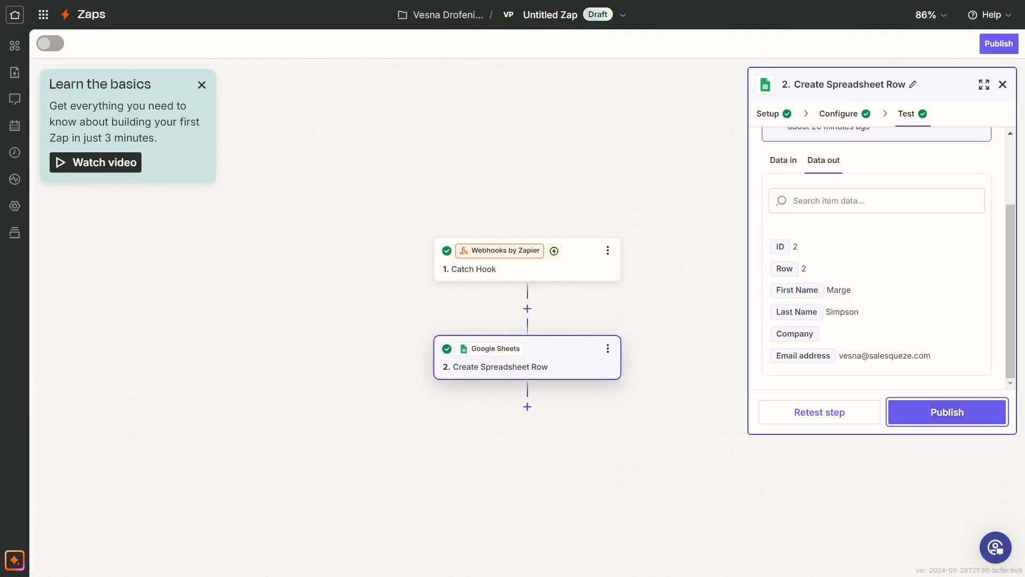